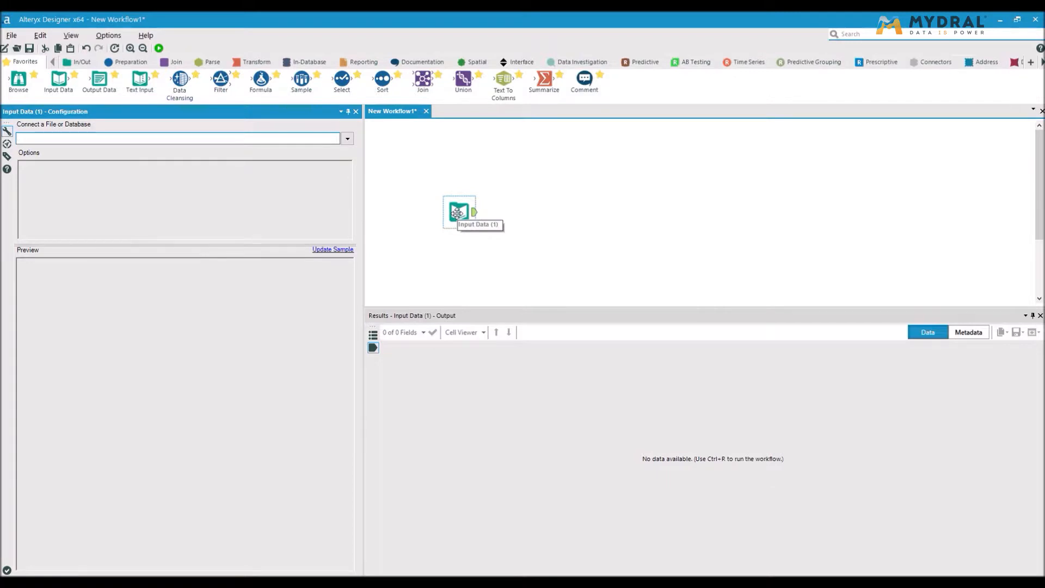
Connect the Input Data tool to the SportUp-Data Excel file and load its Territoire$ sheet.
click(348, 140)
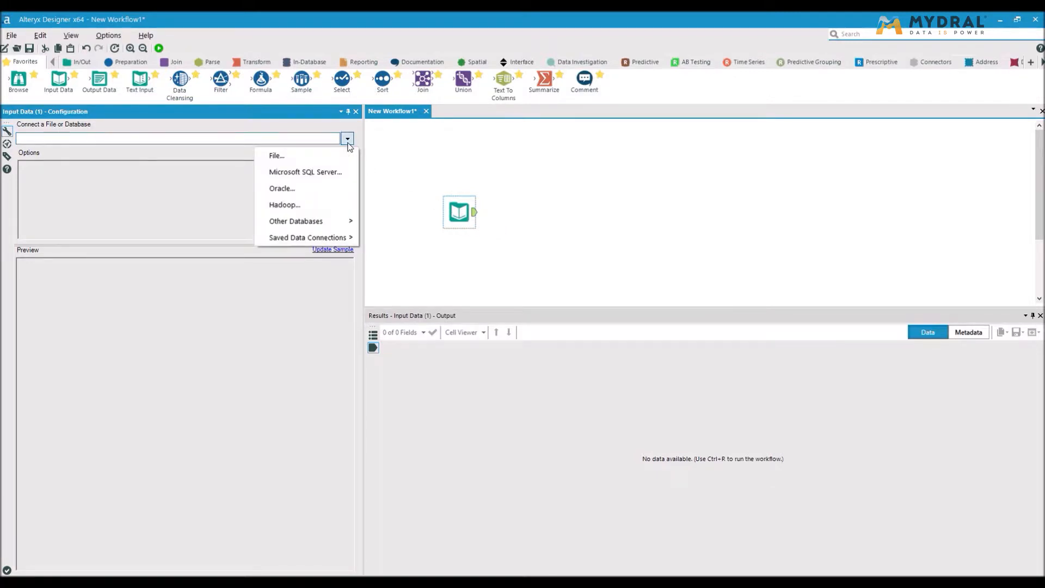
click(347, 157)
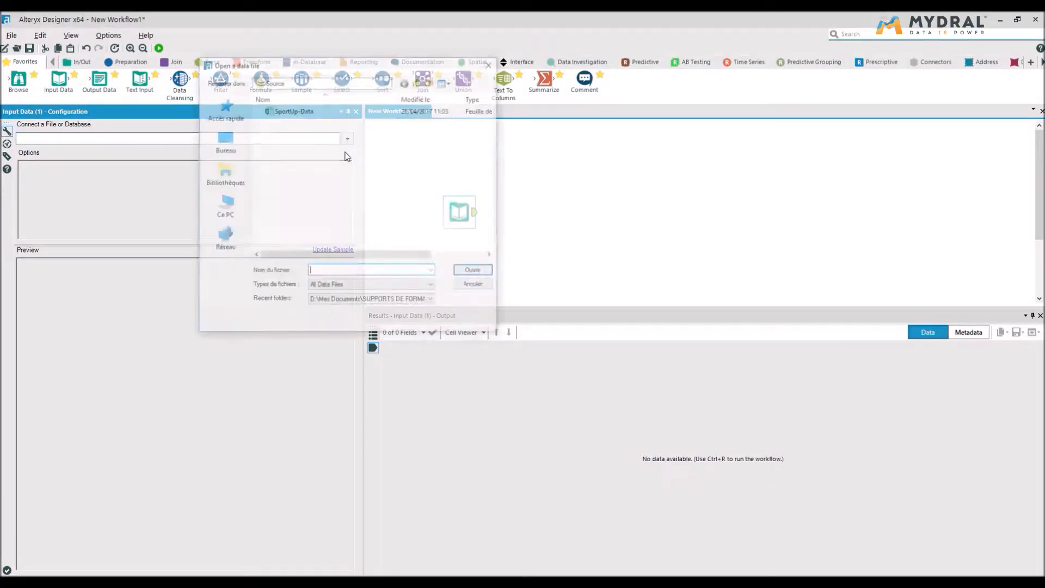
click(278, 112)
double_click(278, 112)
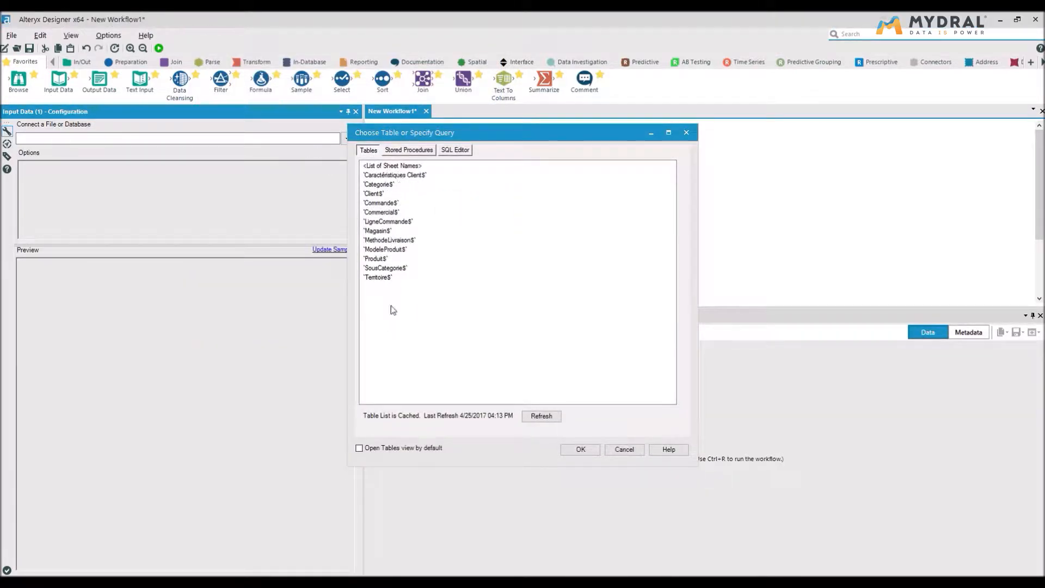
double_click(384, 279)
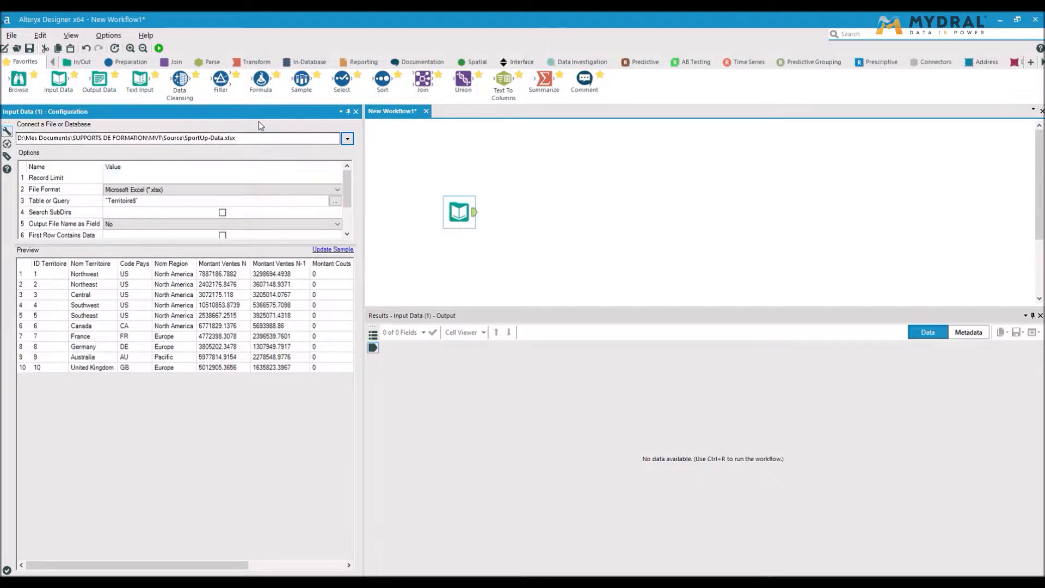
Add a Filter tool connected to the Input Data output and set it to Custom Filter.
click(130, 62)
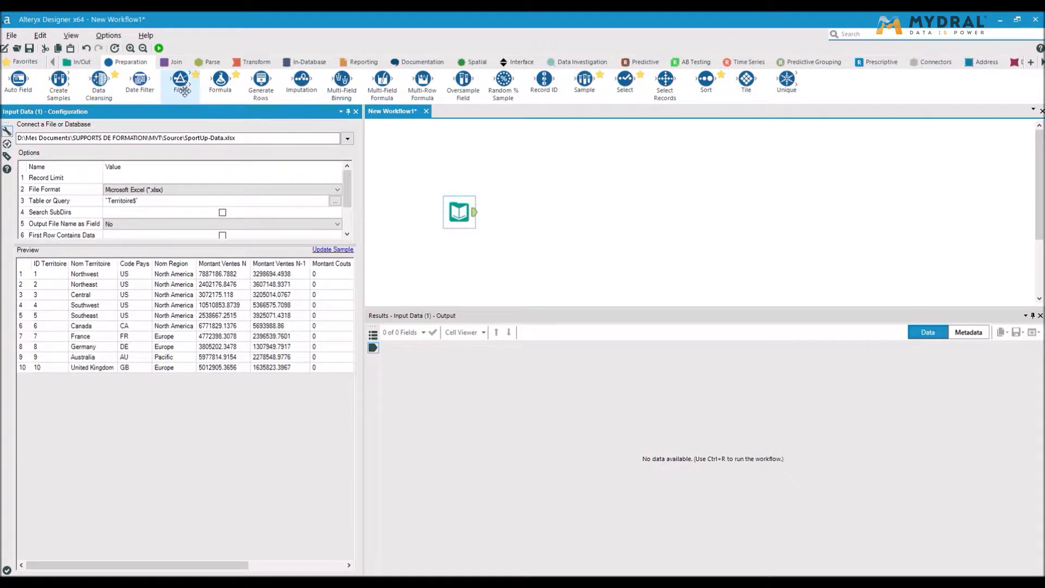
drag(180, 83, 529, 211)
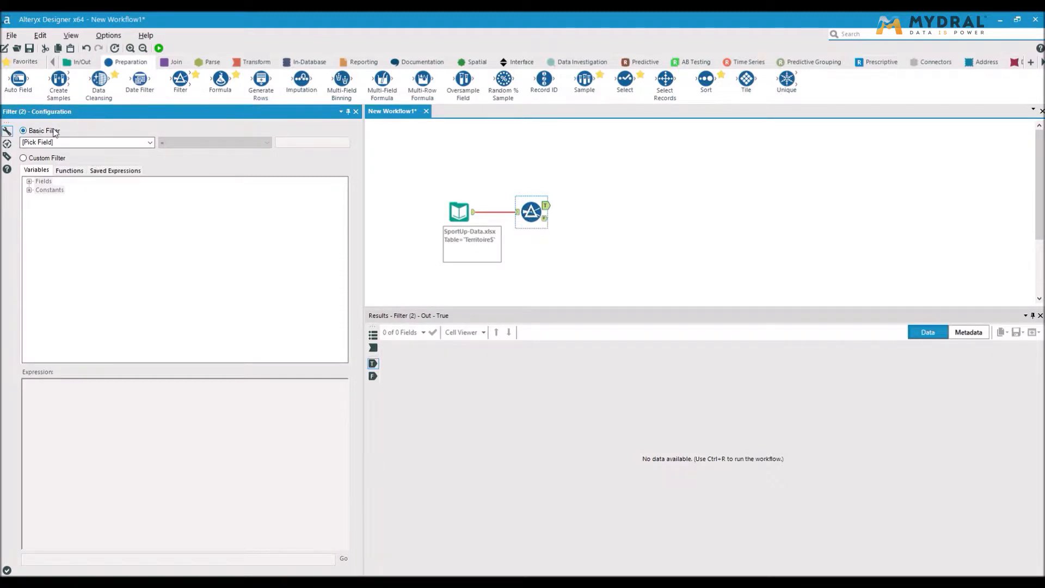
click(133, 143)
click(133, 142)
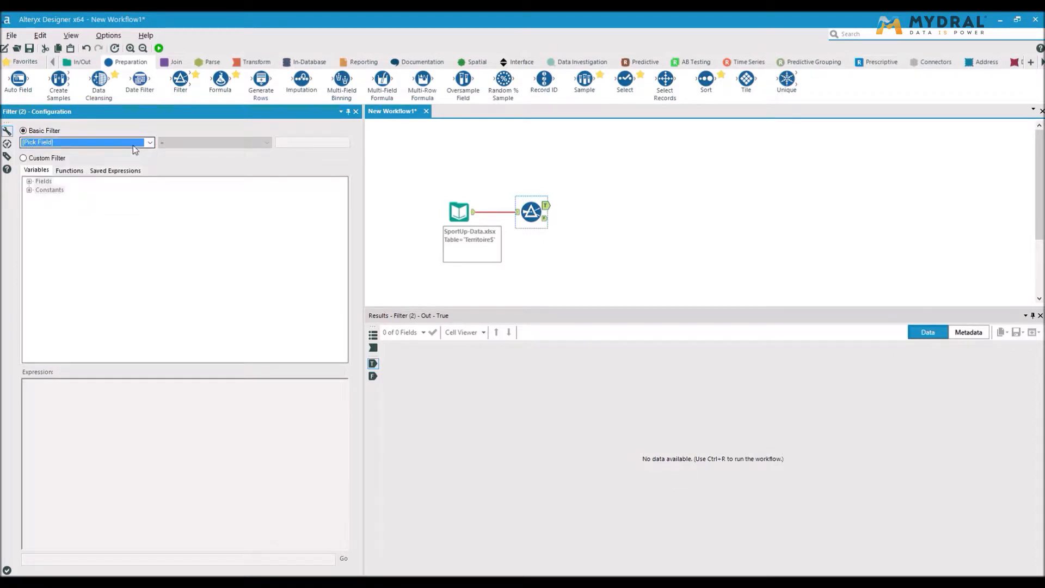
click(48, 159)
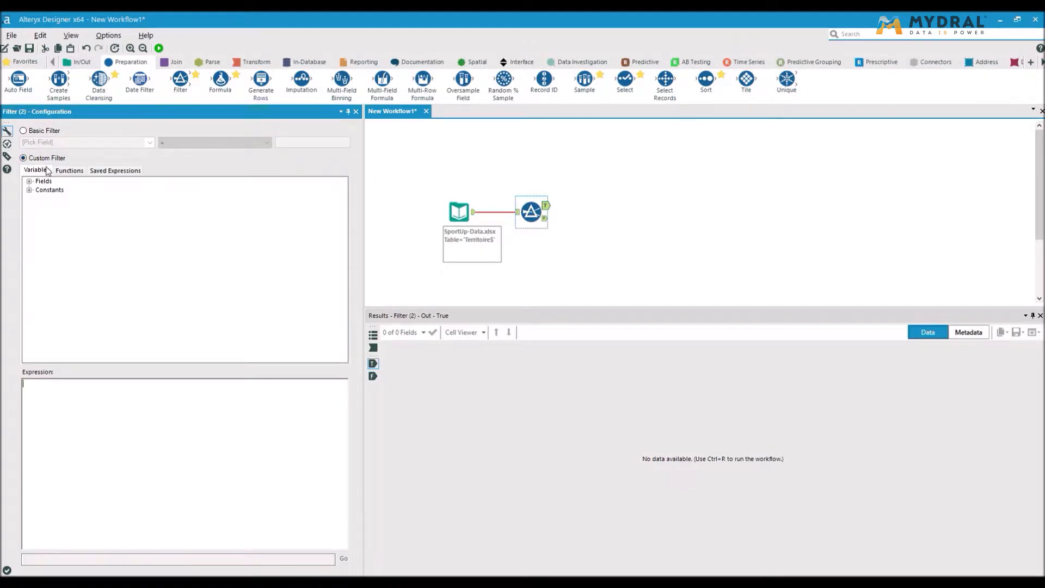
Look over the available fields and operators, and start the custom filter expression with the field [Montant Ventes N-1].
click(29, 181)
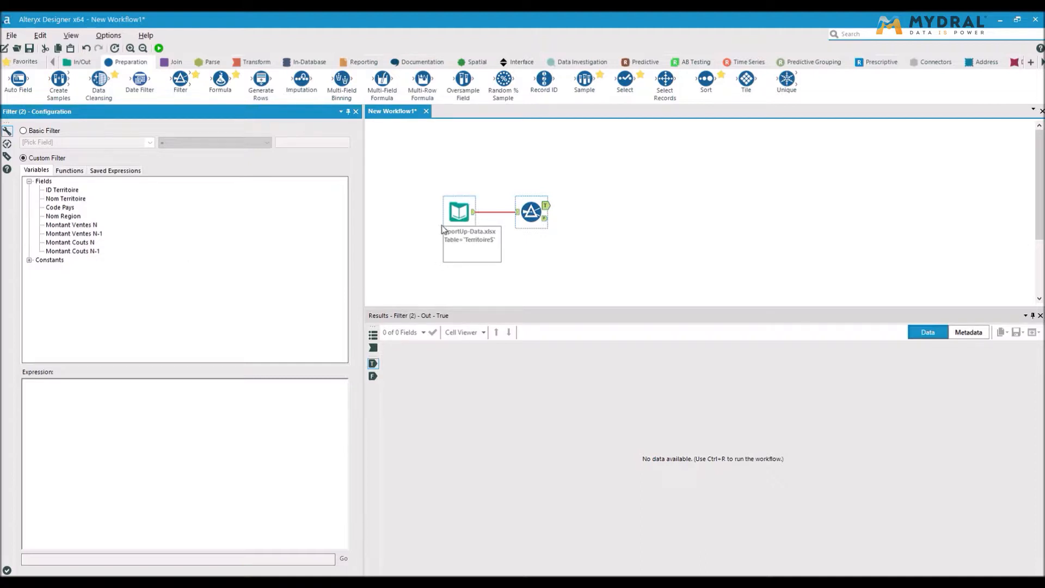
click(61, 172)
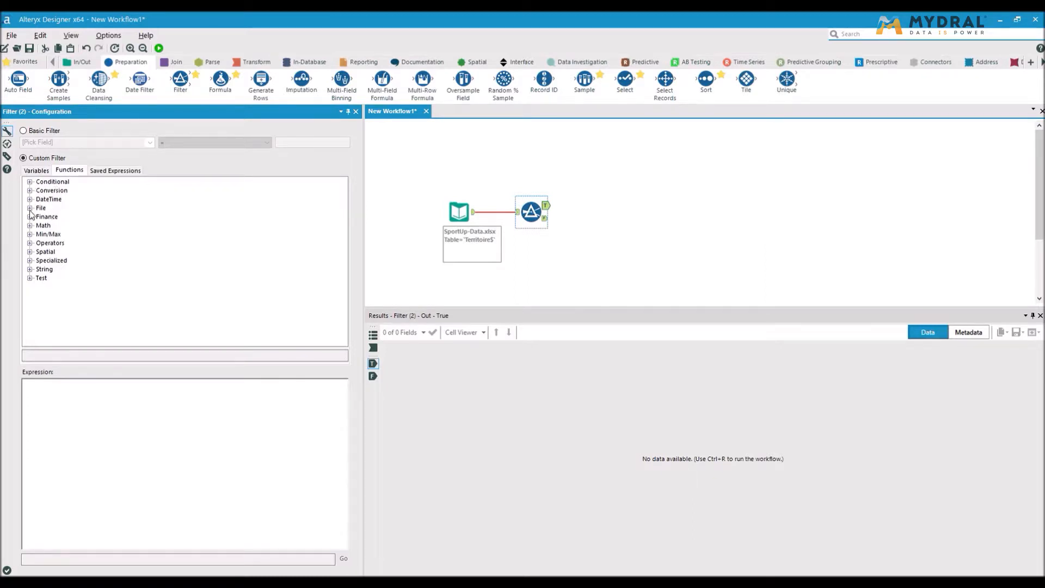
click(29, 244)
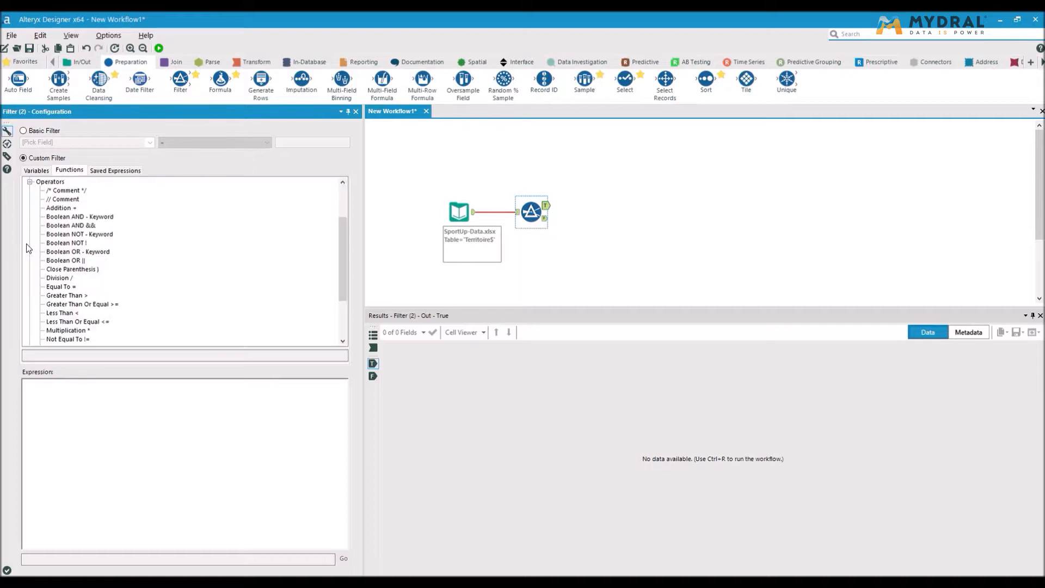
scroll(89, 271, down, 3)
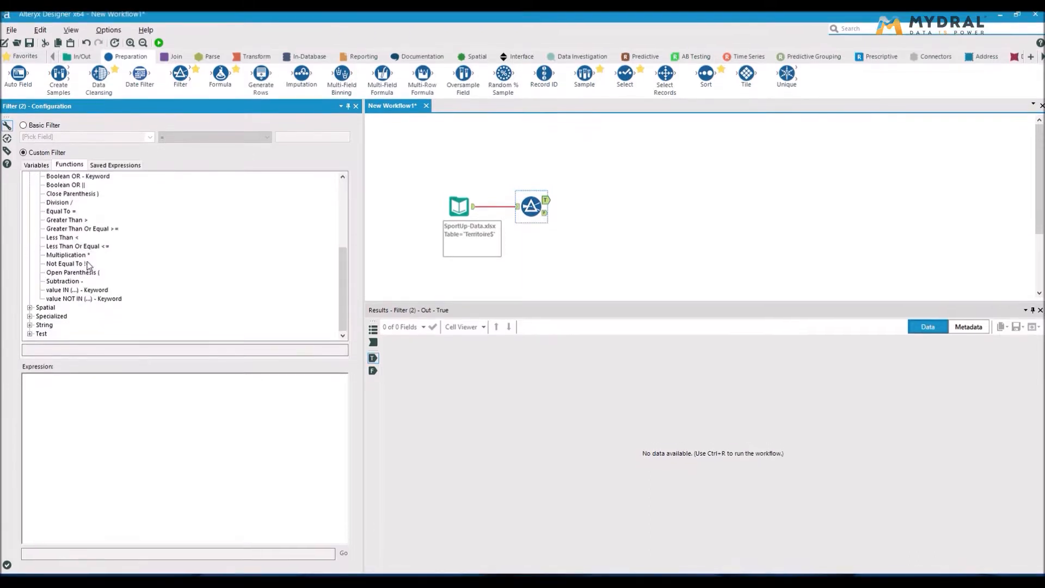
scroll(88, 267, up, 4)
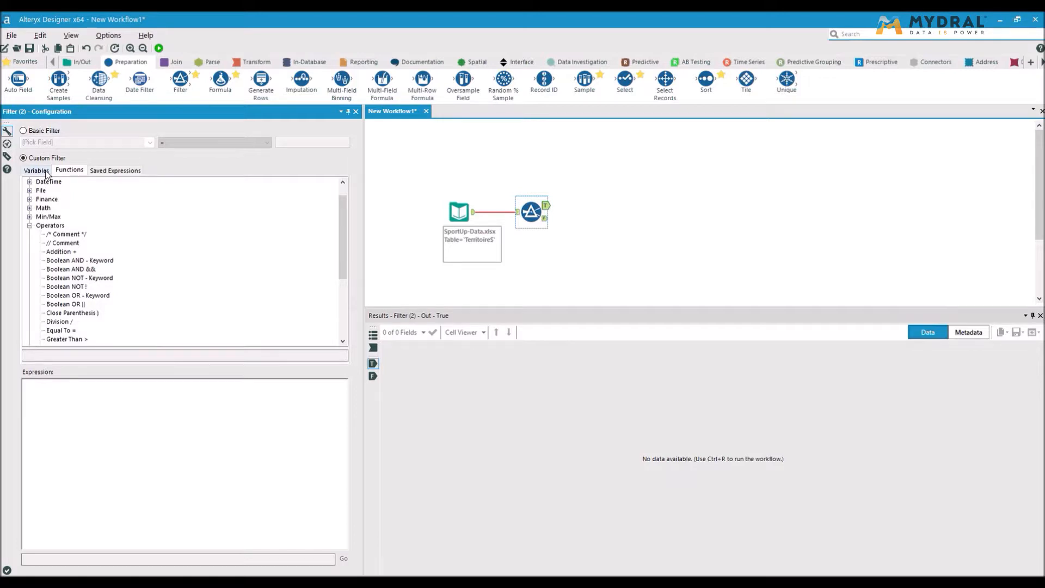
click(36, 170)
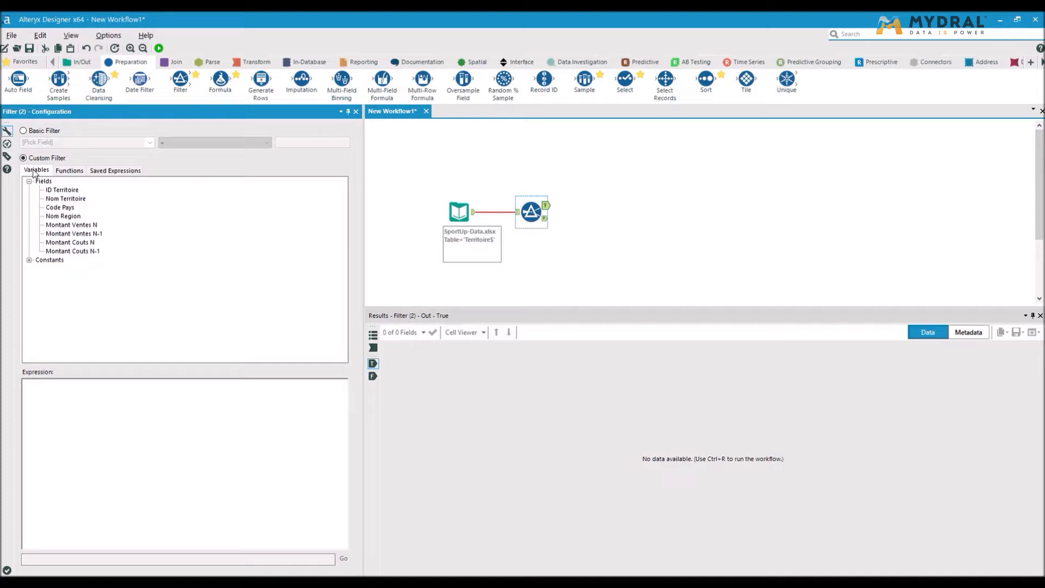
double_click(83, 234)
Complete the comparison in the filter expression with the Less Than operator and the field [Montant Ventes N].
click(81, 172)
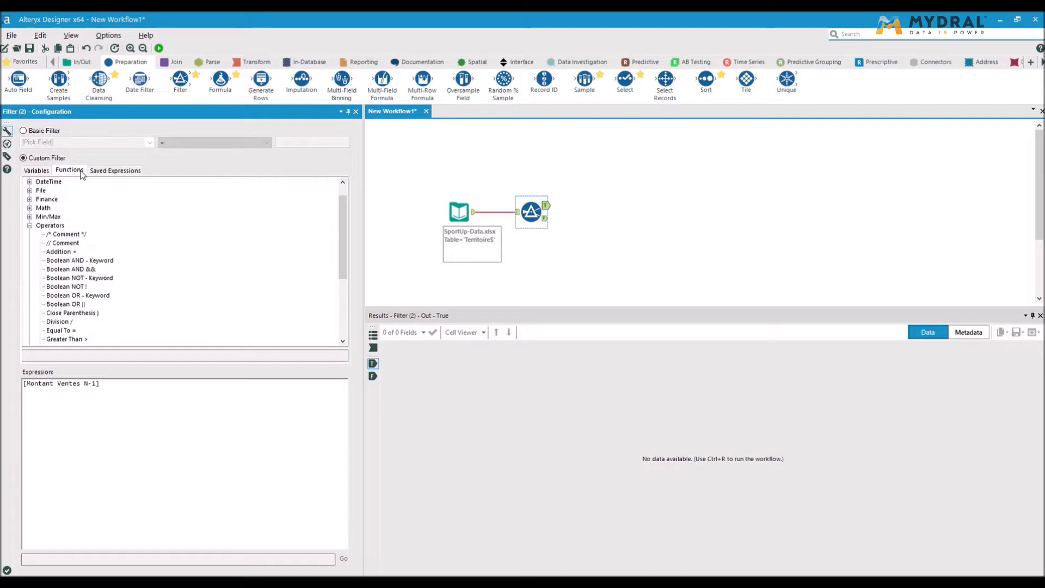
click(56, 226)
scroll(104, 275, down, 2)
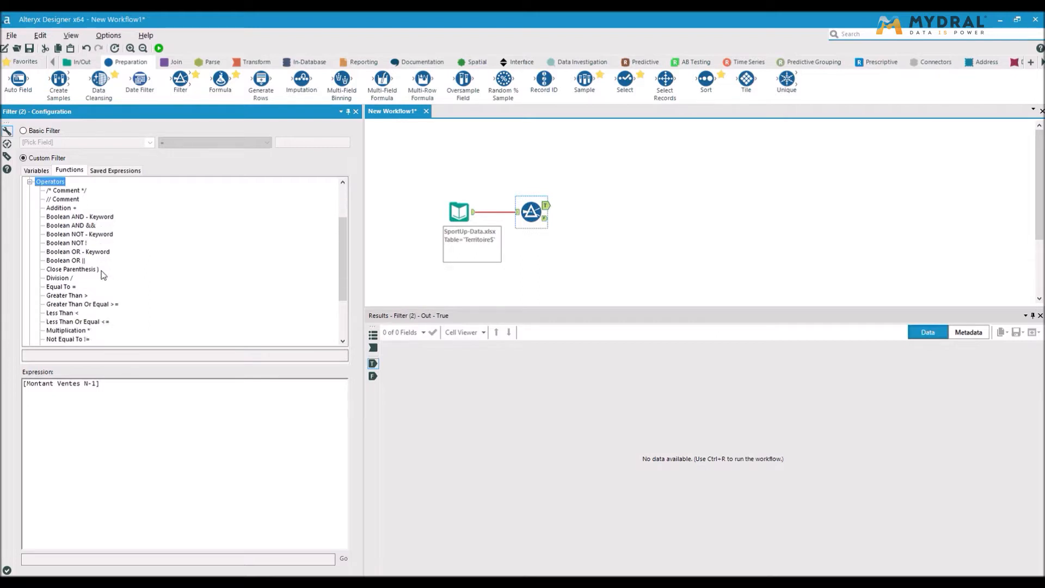
scroll(103, 275, down, 2)
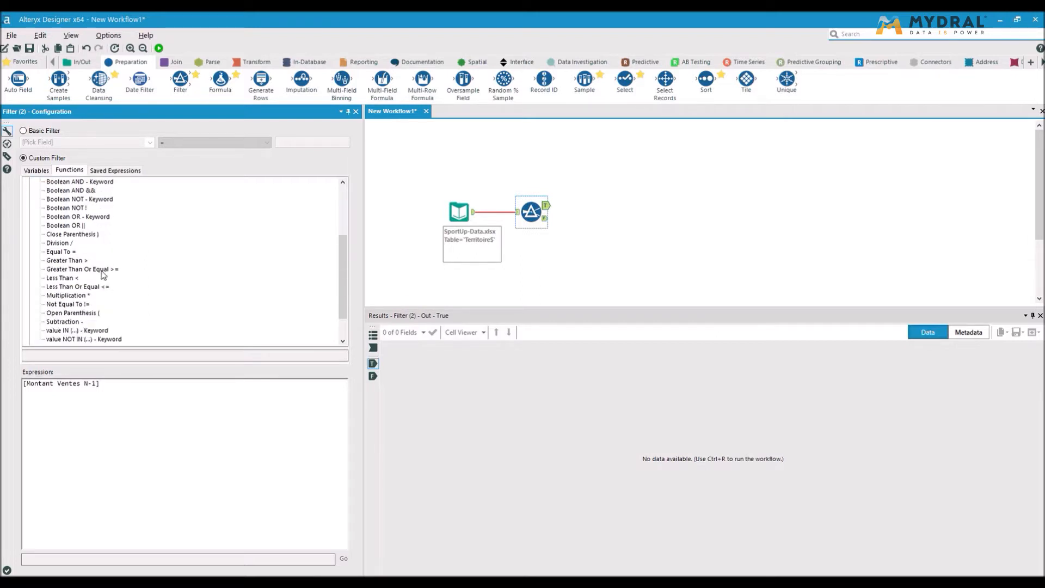
double_click(72, 279)
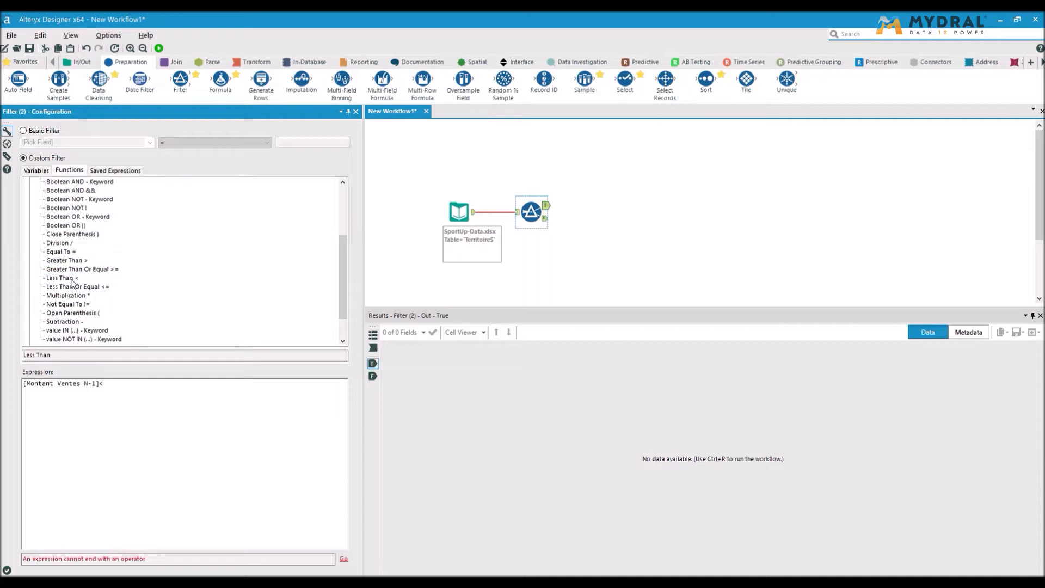
click(43, 171)
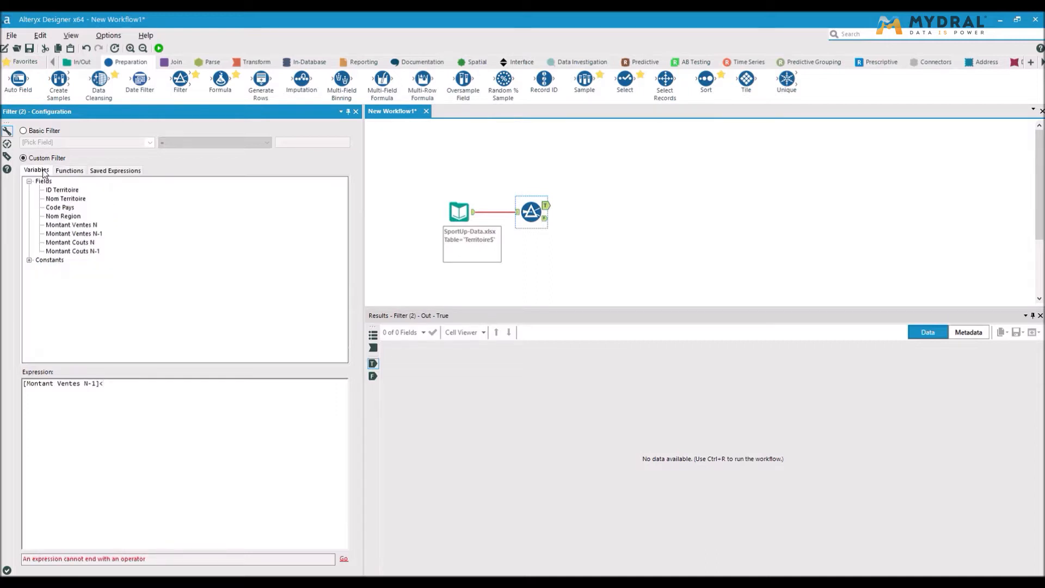
double_click(85, 227)
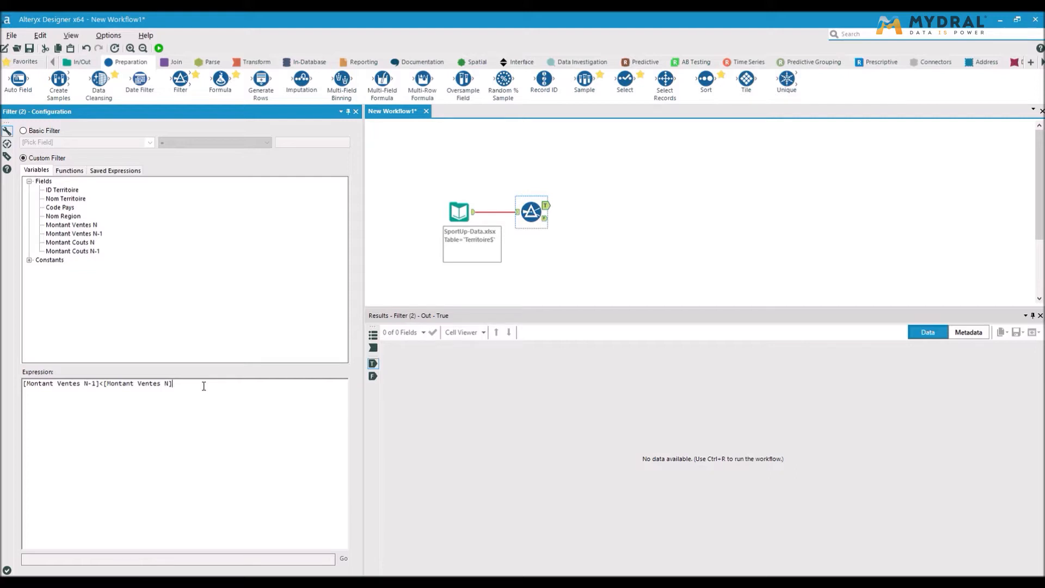
Append the condition and [Nom Region]='europe' to the filter expression.
text(and)
double_click(65, 217)
text(=)
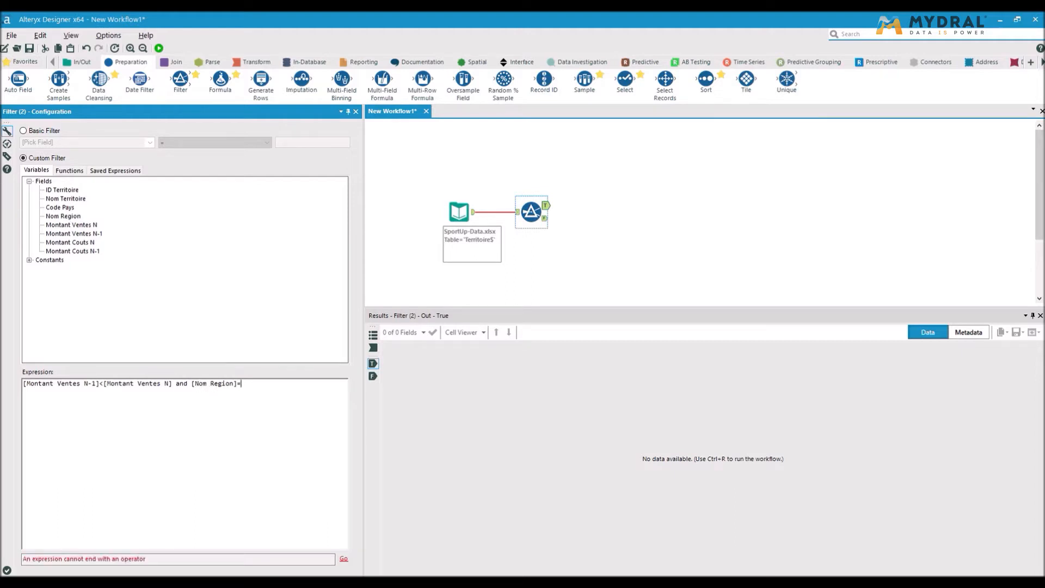
text('eu)
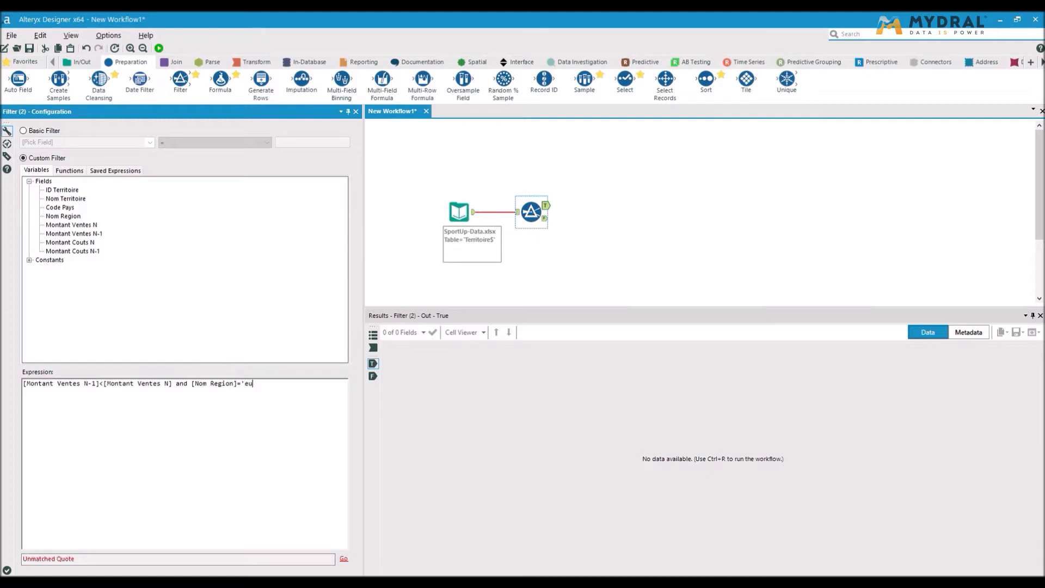
text(rope')
Run the workflow and review the records on the filter's True and False outputs.
click(159, 48)
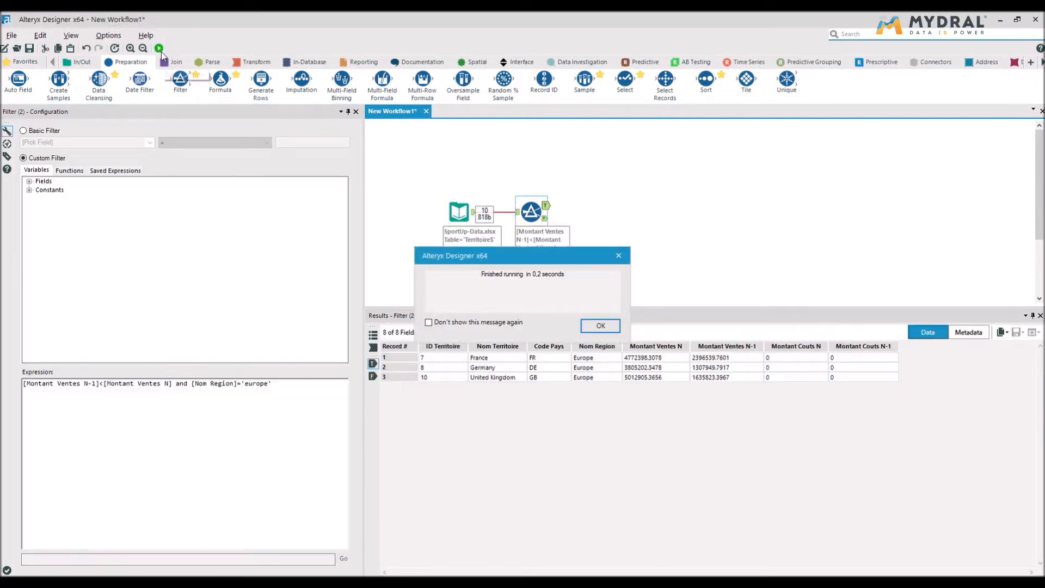
click(601, 326)
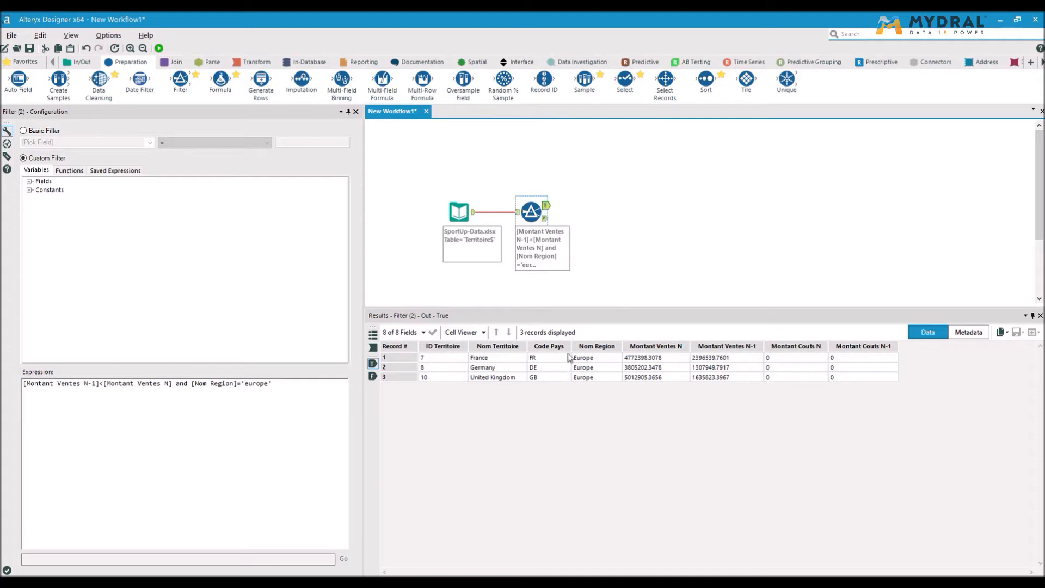
click(591, 359)
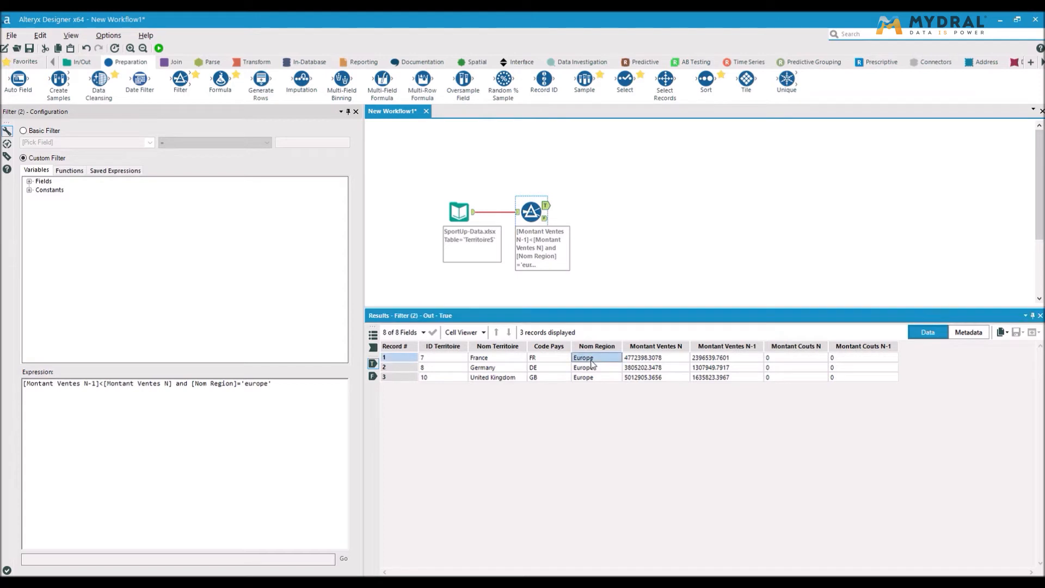
click(592, 377)
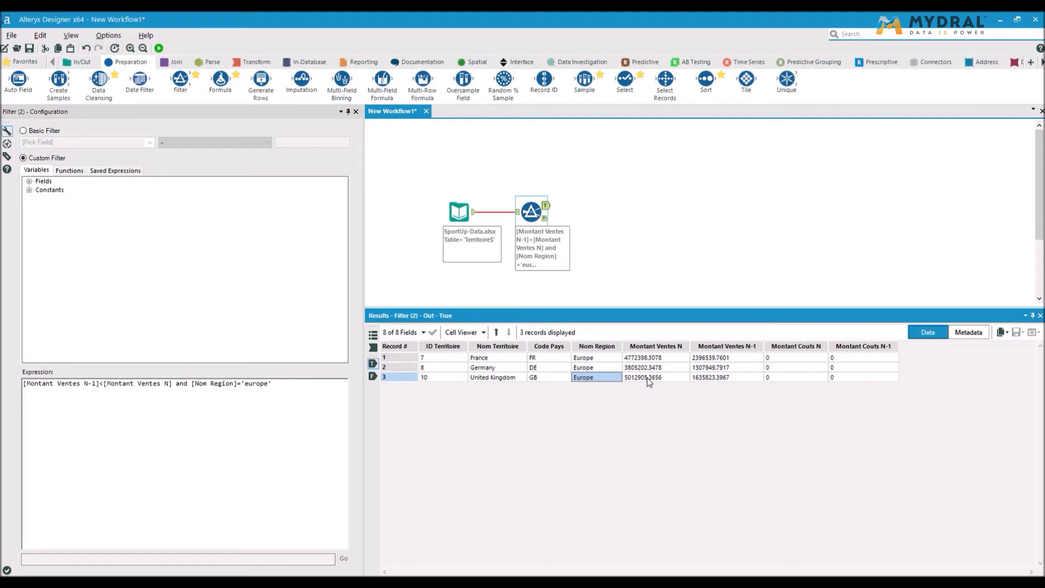
click(546, 219)
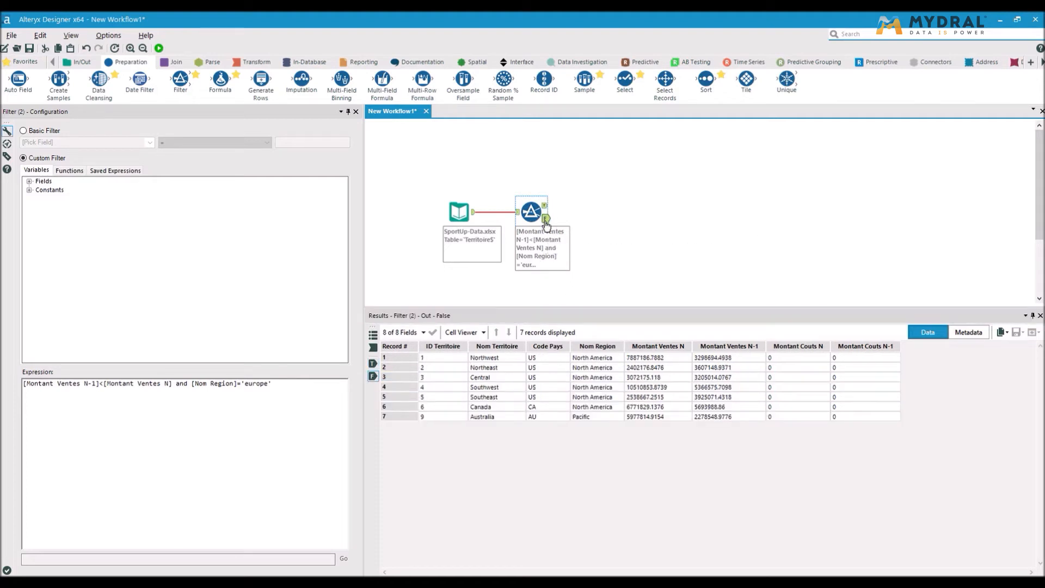